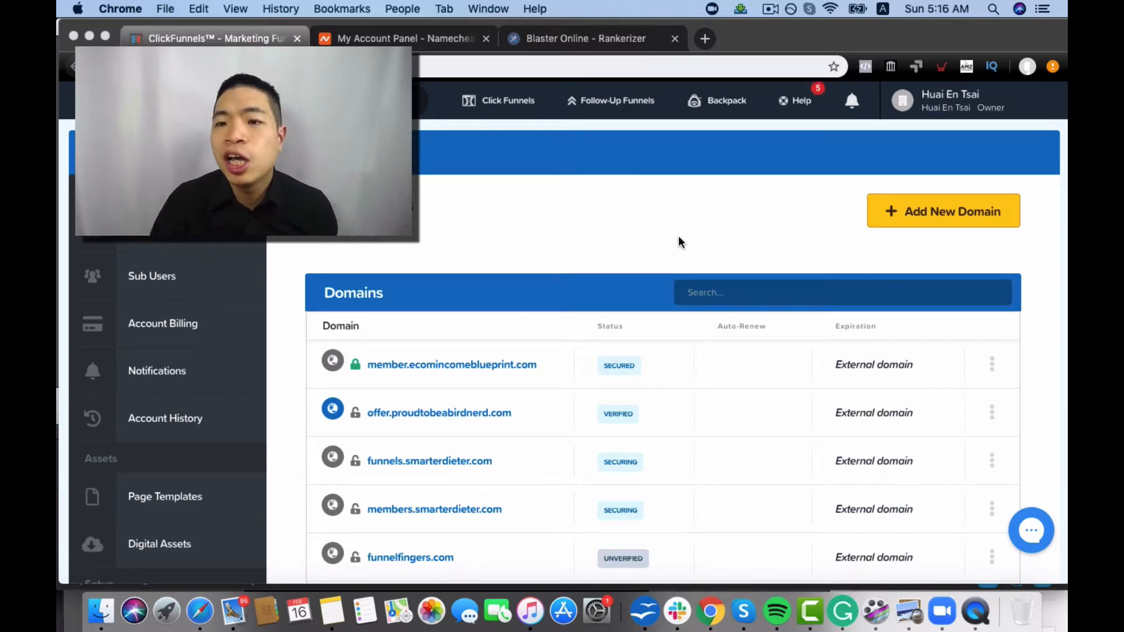
- Go to the account's domain settings and start adding a new domain using an existing one
left_click(960, 112)
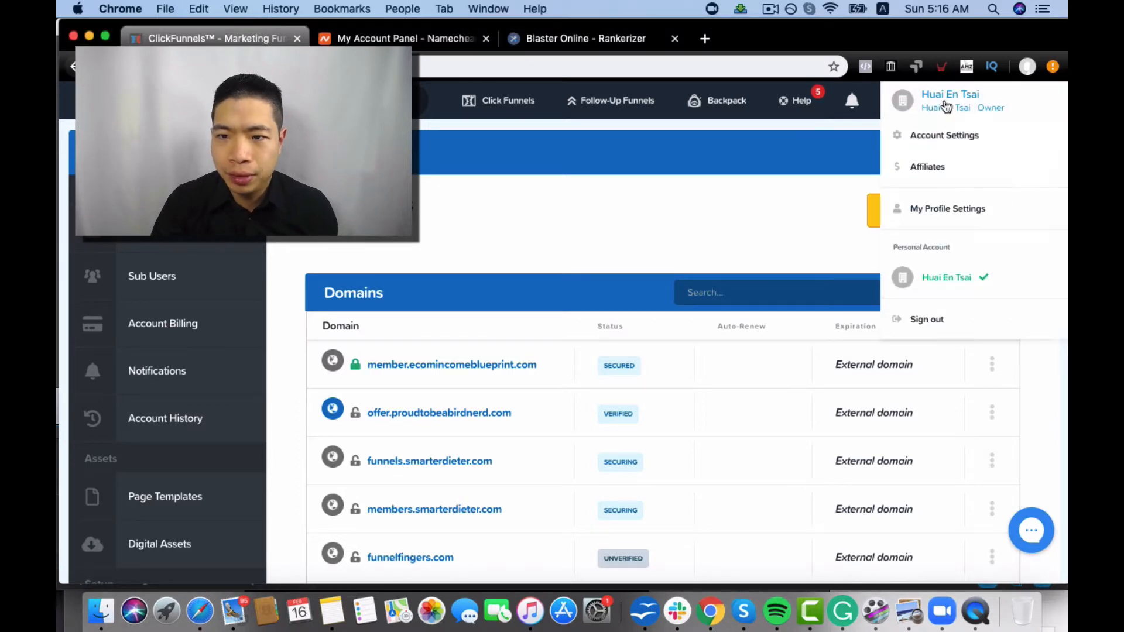
left_click(938, 145)
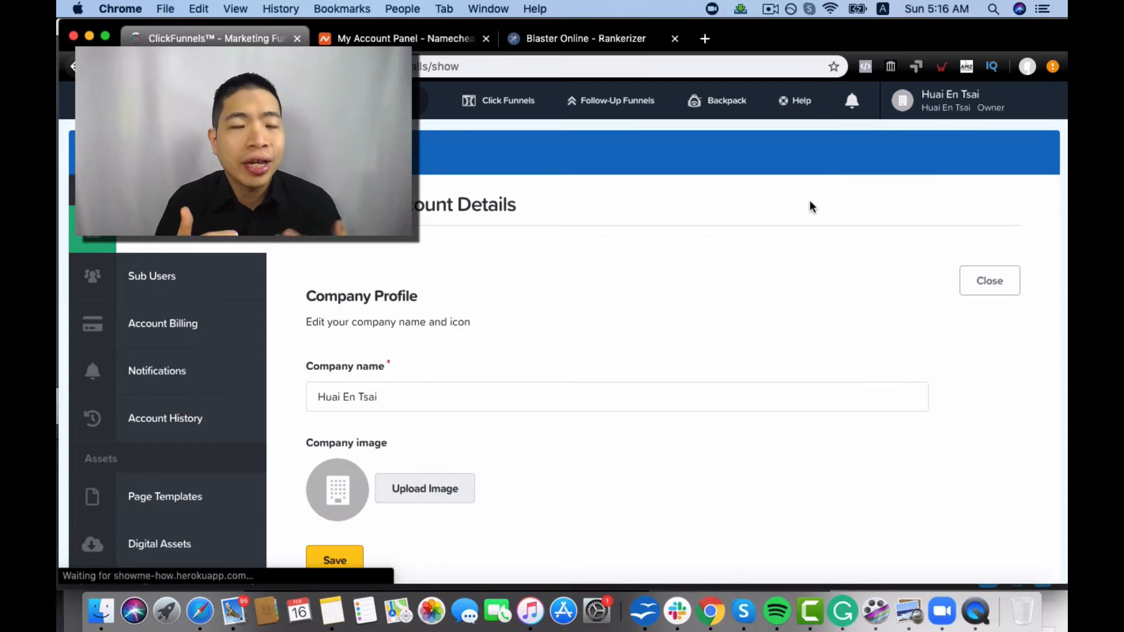
scroll(810, 199, "down", 10)
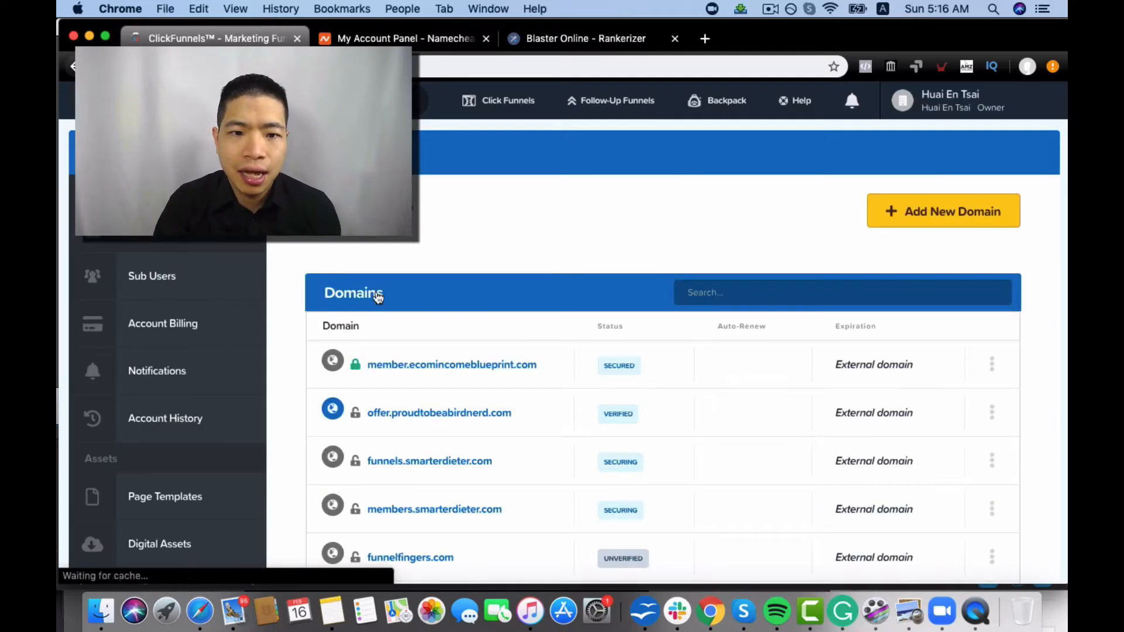
left_click(936, 221)
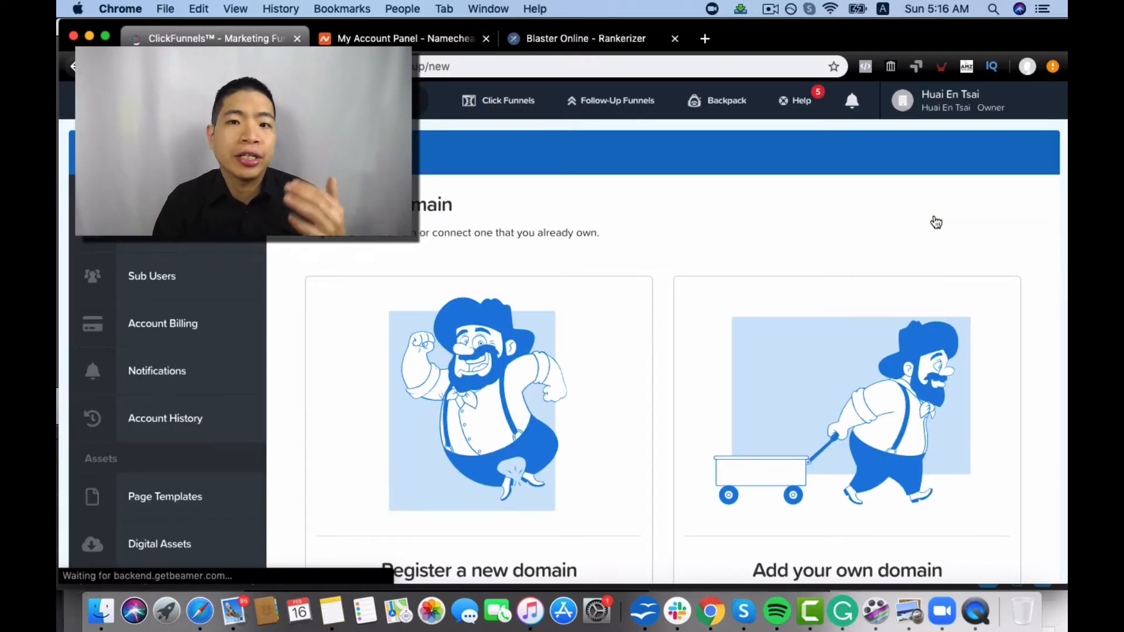
scroll(936, 222, "down", 3)
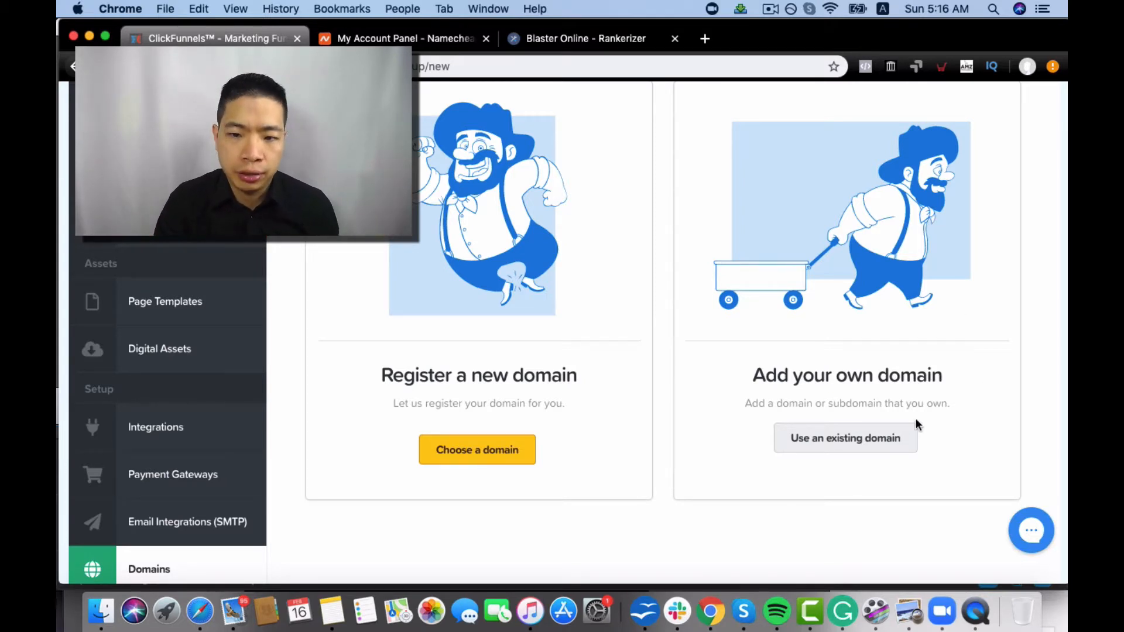
left_click(874, 437)
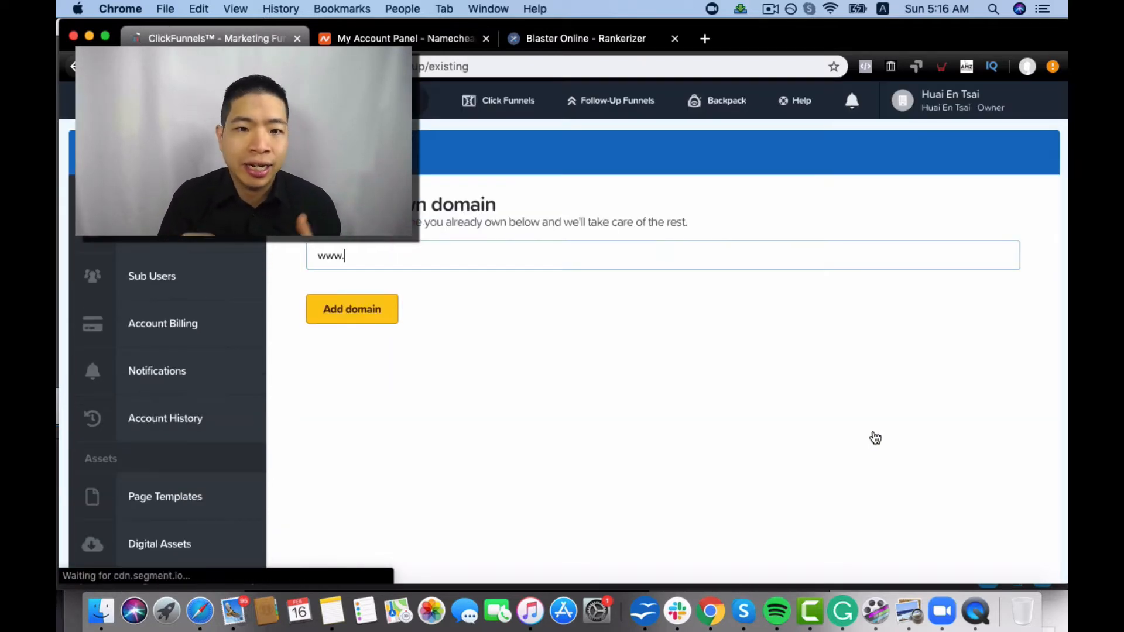
left_click(409, 41)
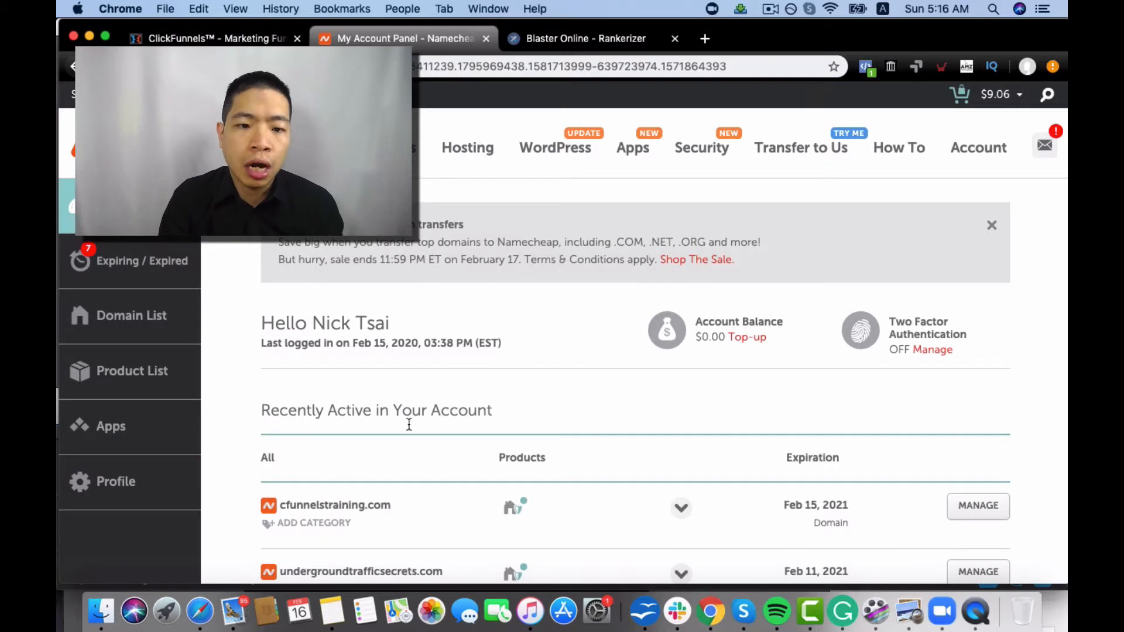
left_click_drag(408, 504, 281, 506)
key("super+c")
left_click(236, 36)
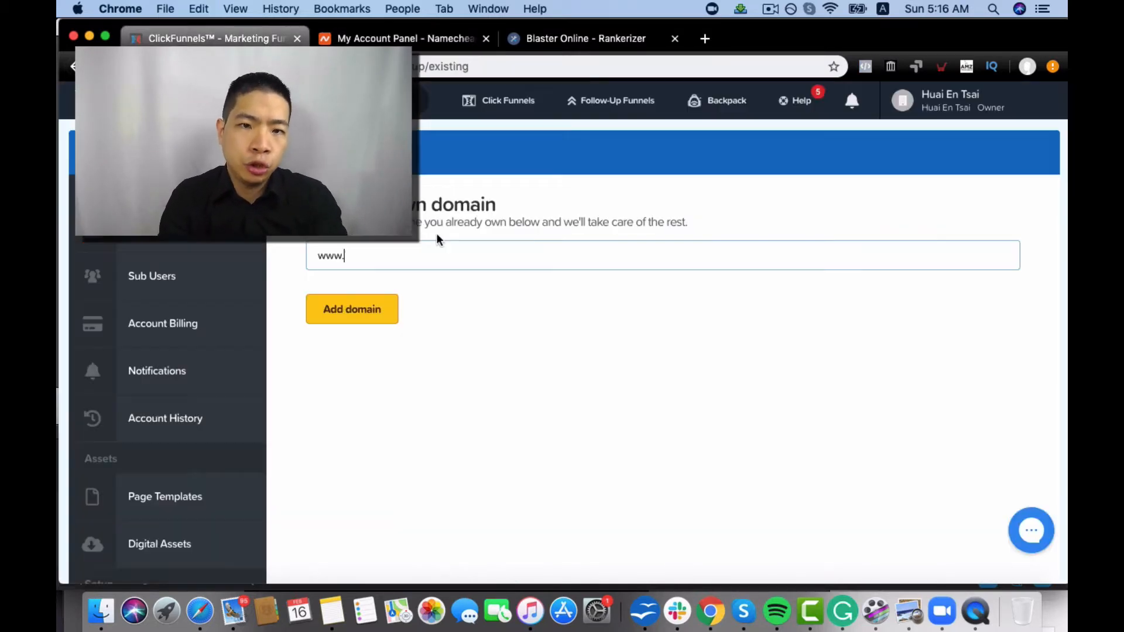
key("super+v")
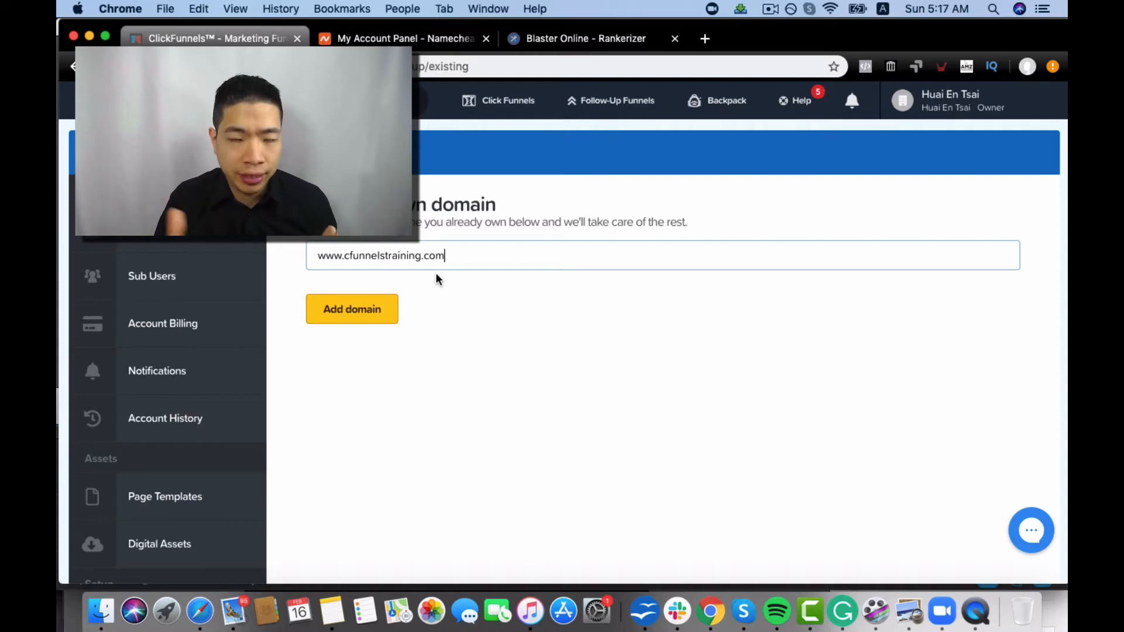
left_click(359, 307)
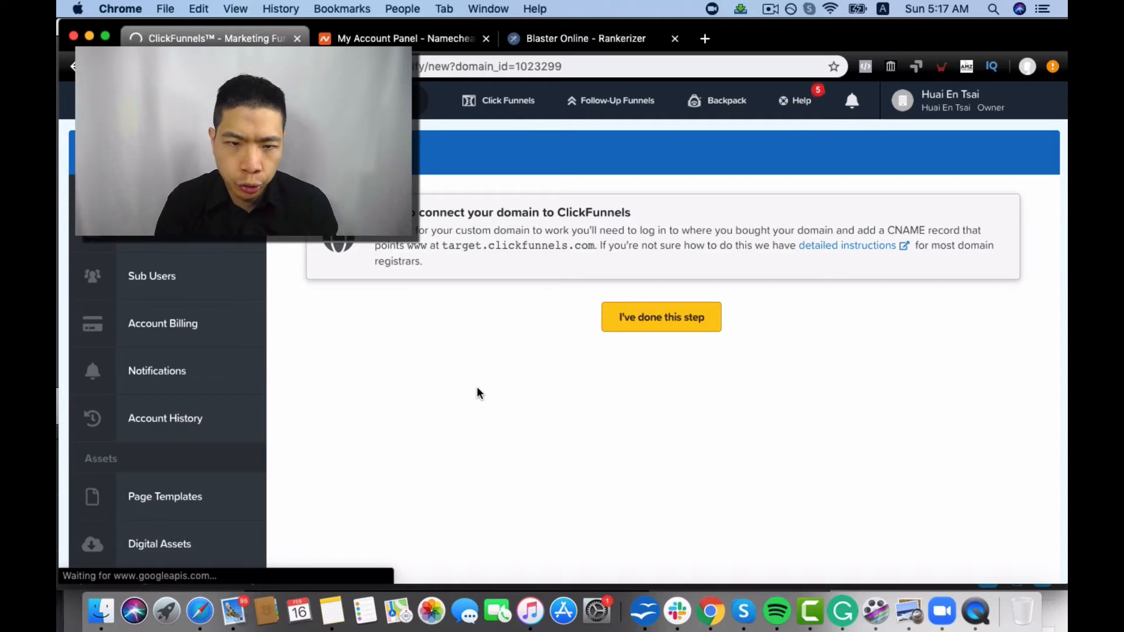
- Copy the CNAME target target.clickfunnels.com and open the advanced DNS settings of cfunnelstraining.com in Namecheap
left_click_drag(444, 246, 594, 239)
key("super+c")
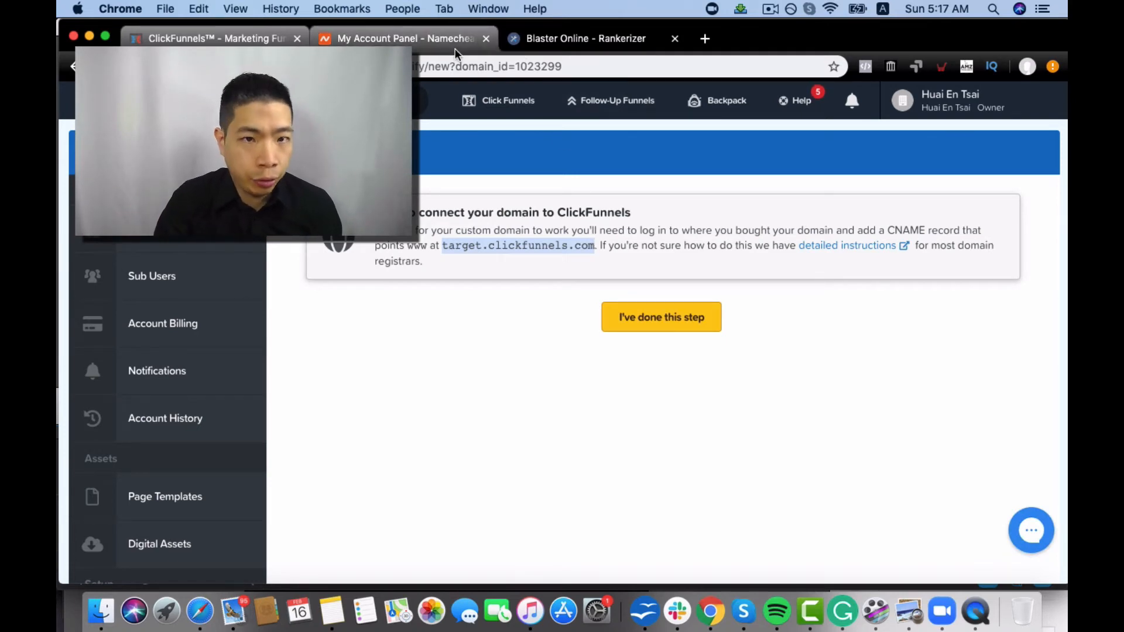
left_click(433, 37)
scroll(639, 313, "down", 2)
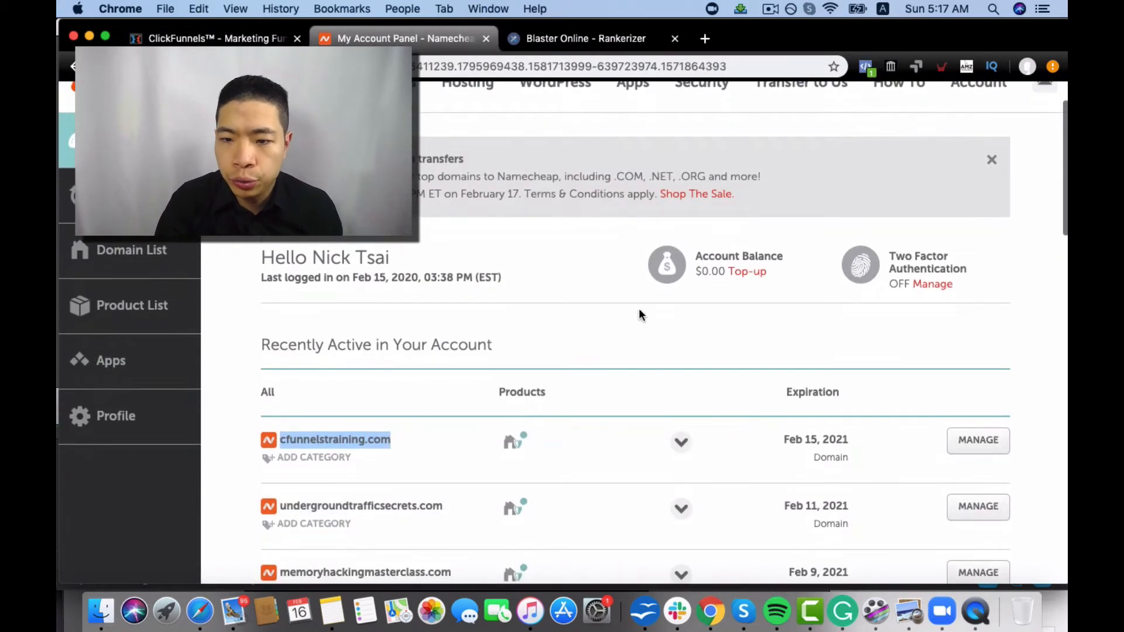
left_click(975, 452)
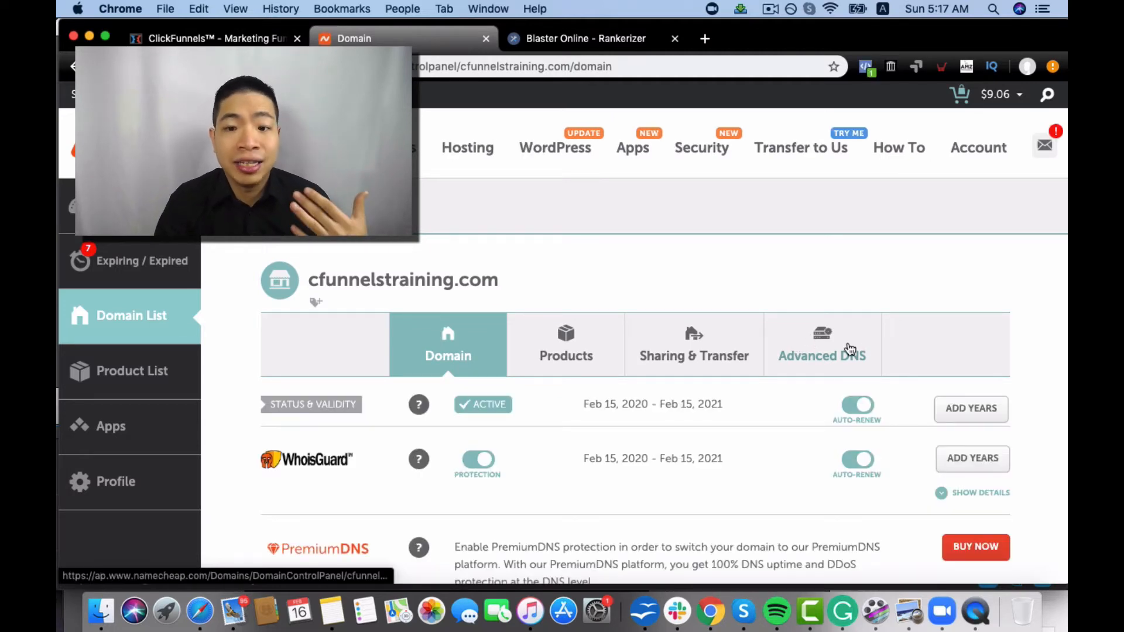
left_click(826, 344)
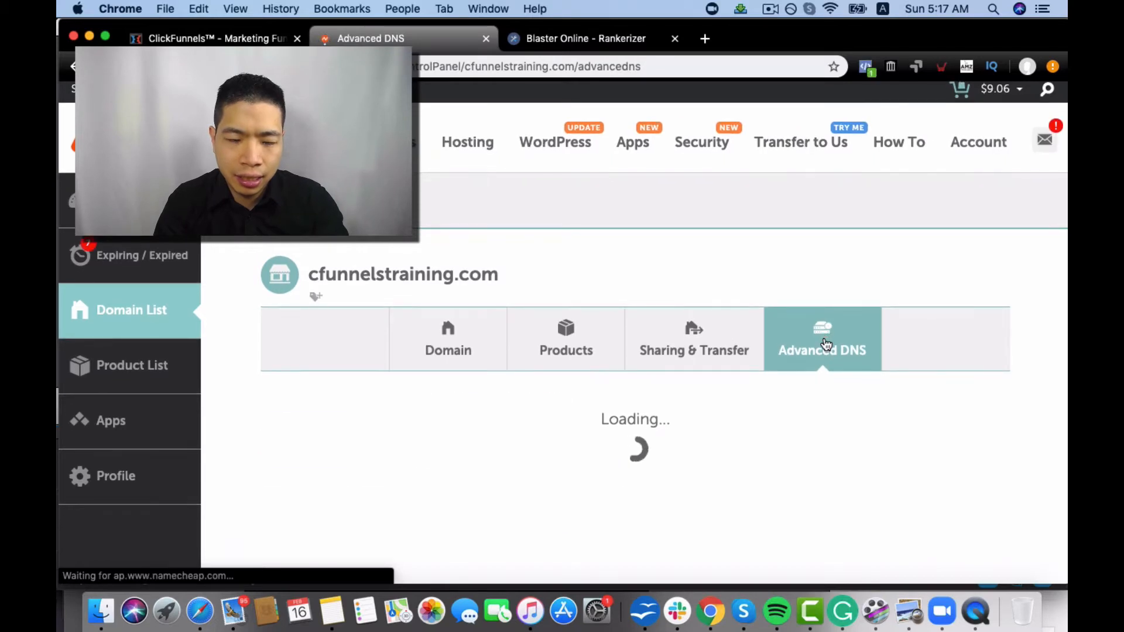
- Set the value of the www CNAME record to target.clickfunnels.com and save the record
scroll(812, 351, "down", 5)
left_click(644, 443)
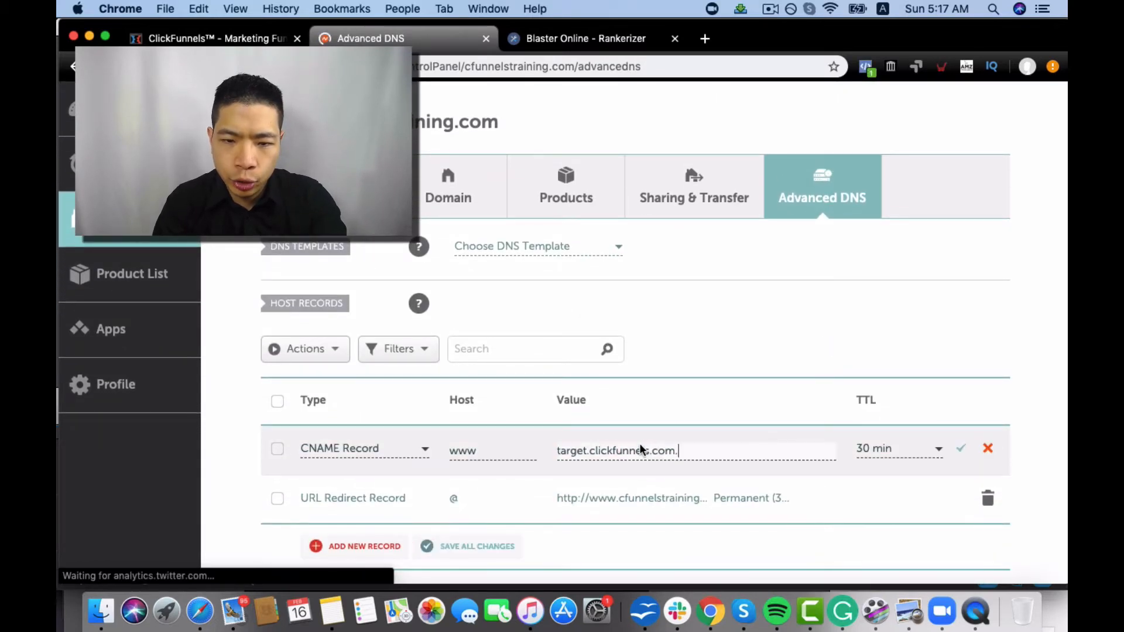
left_click(959, 449)
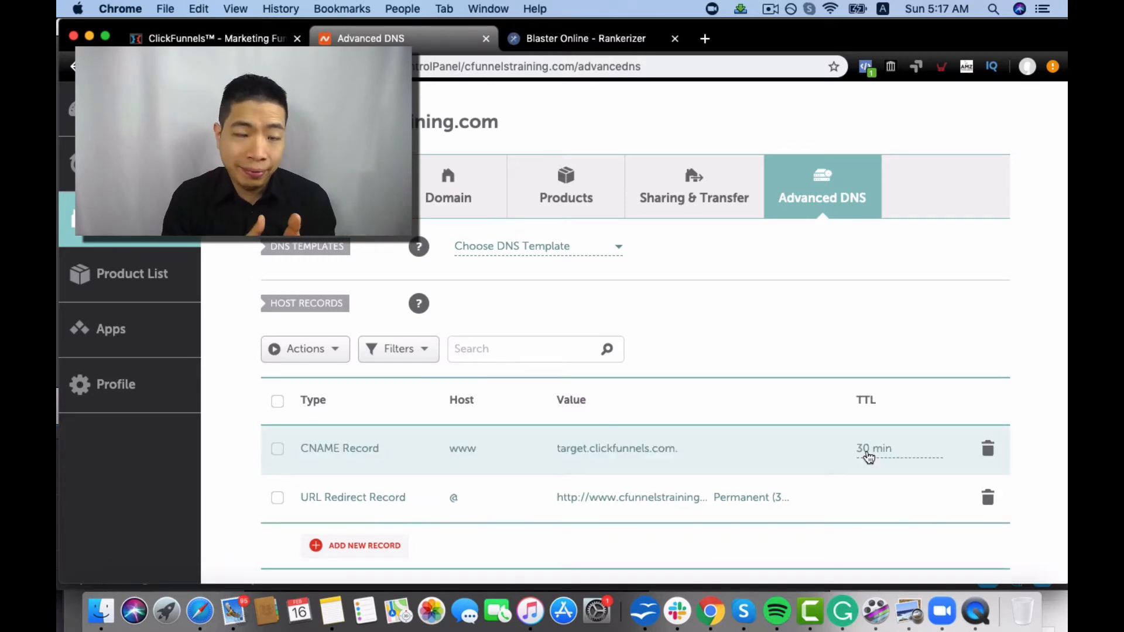
- Look up the detailed domain registrar instructions from ClickFunnels and mark the CNAME setup step as done
left_click(174, 38)
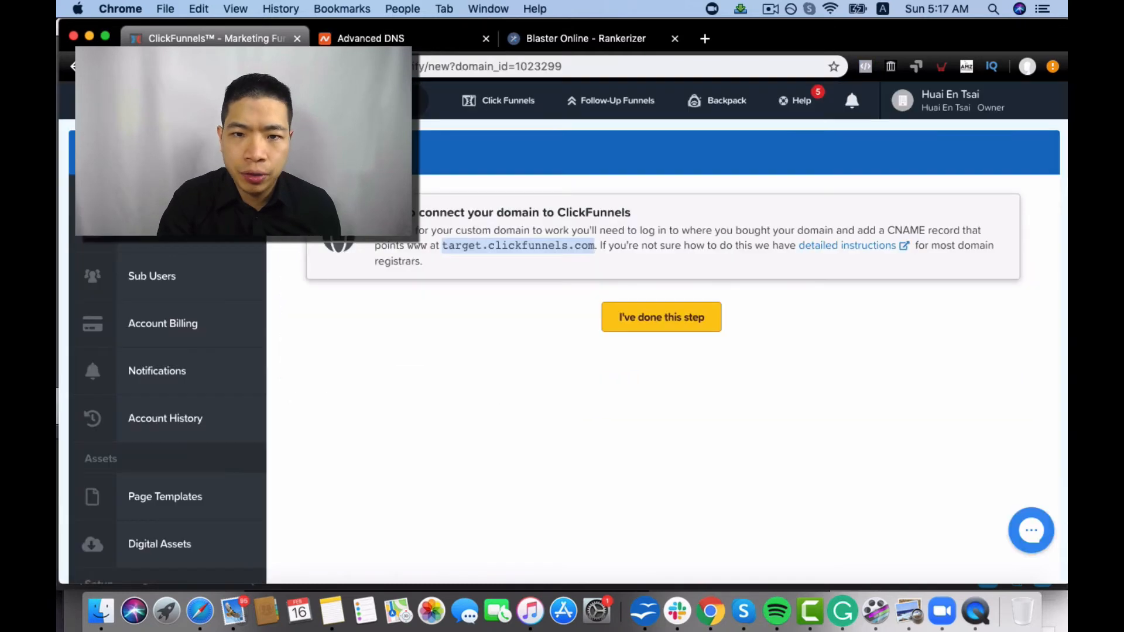
left_click(816, 245)
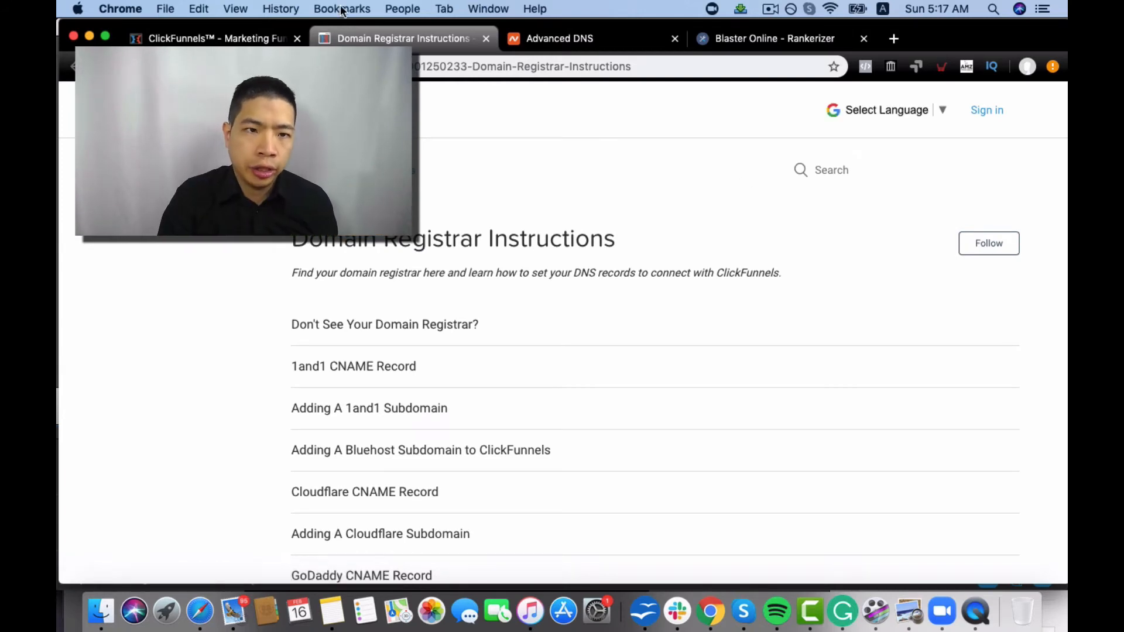
left_click(237, 39)
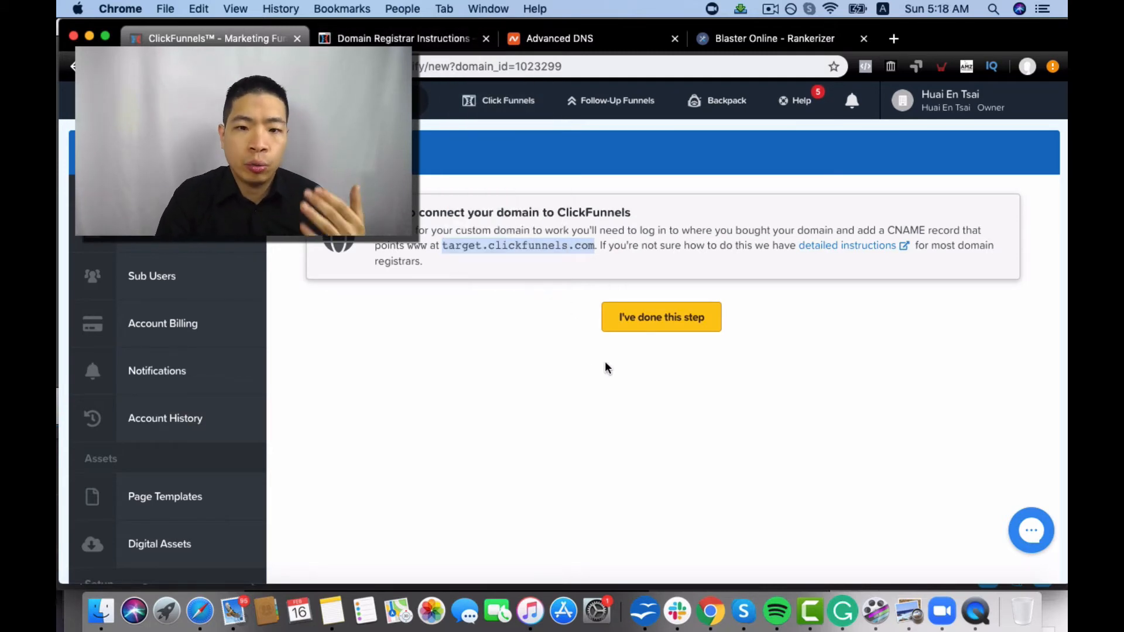
left_click(649, 329)
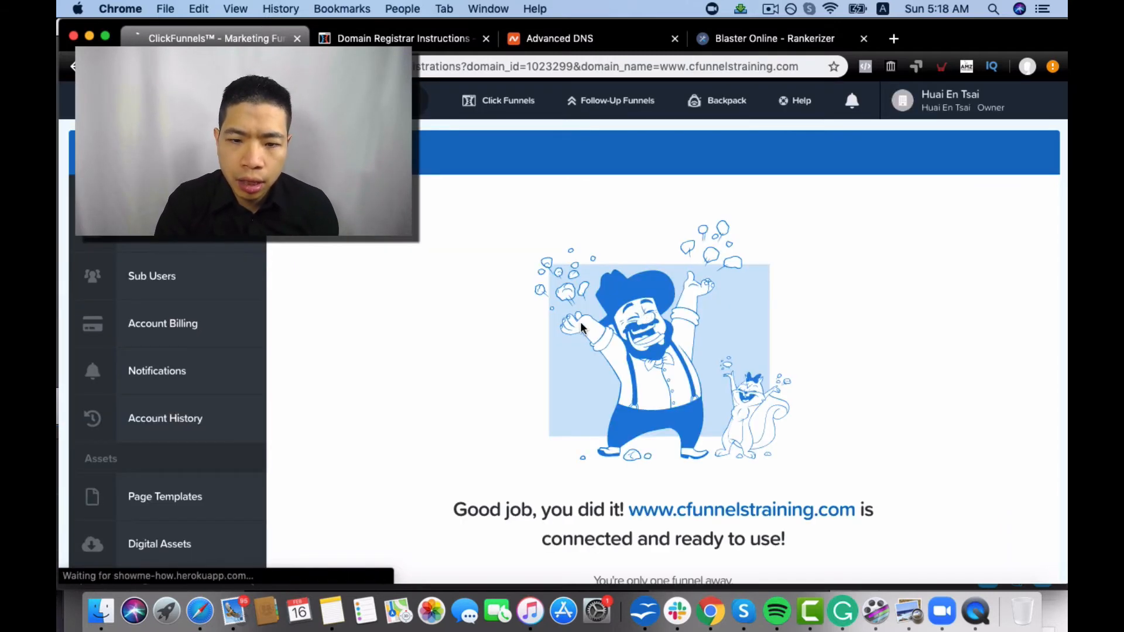
- Associate the "clickfunnels free training" funnel with the newly connected custom domain
scroll(761, 392, "down", 5)
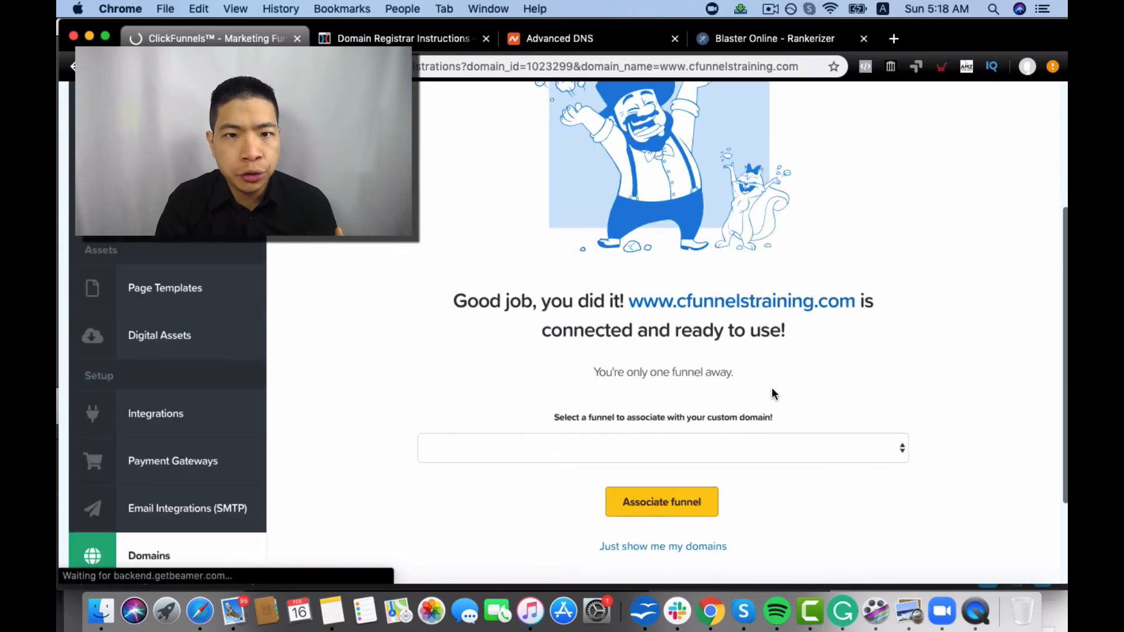
left_click(768, 431)
scroll(735, 514, "down", 10)
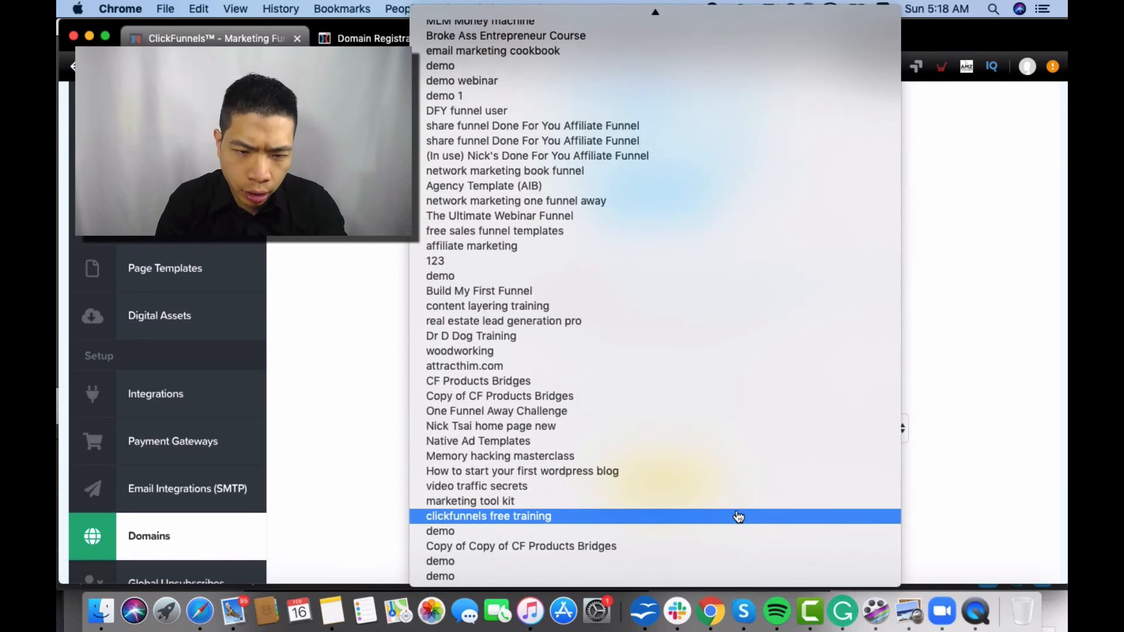
type("fi")
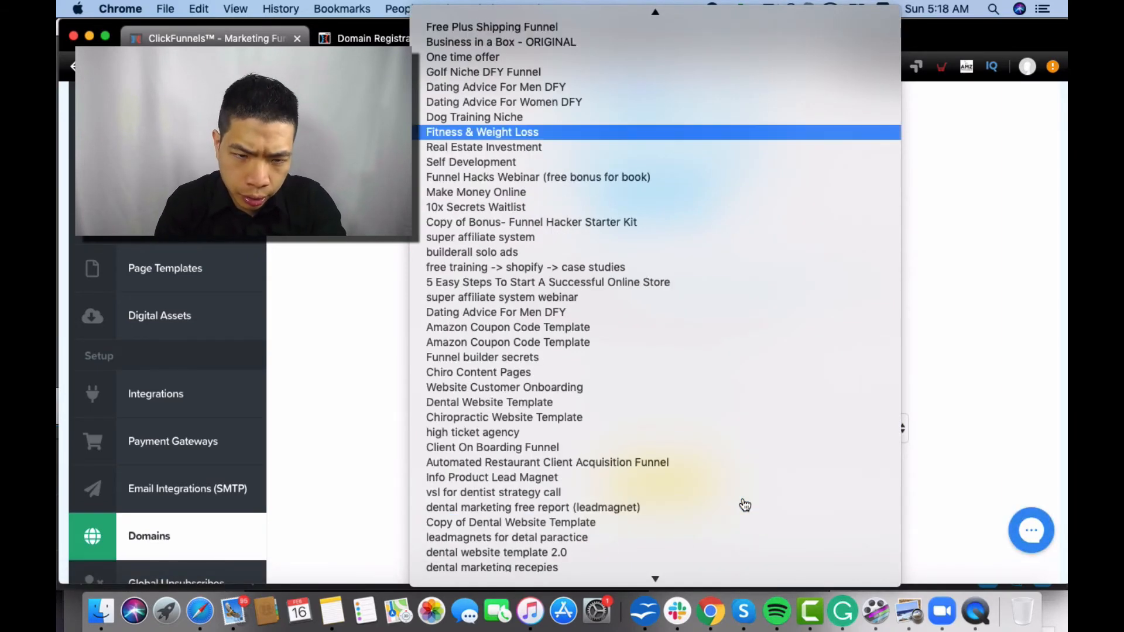
scroll(743, 504, "down", 10)
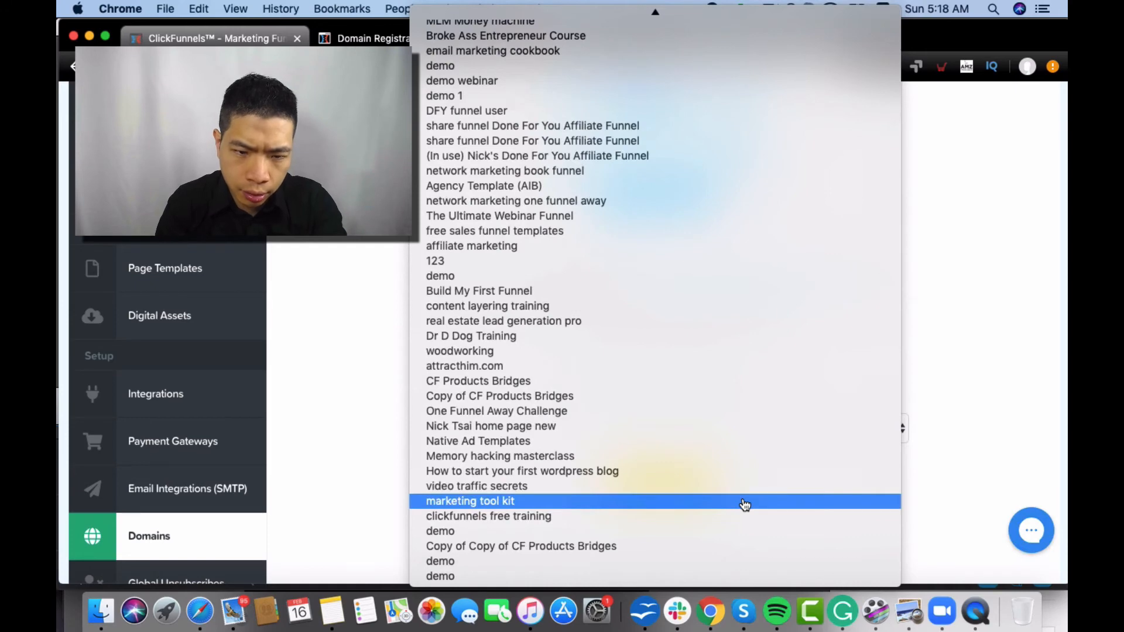
left_click(731, 516)
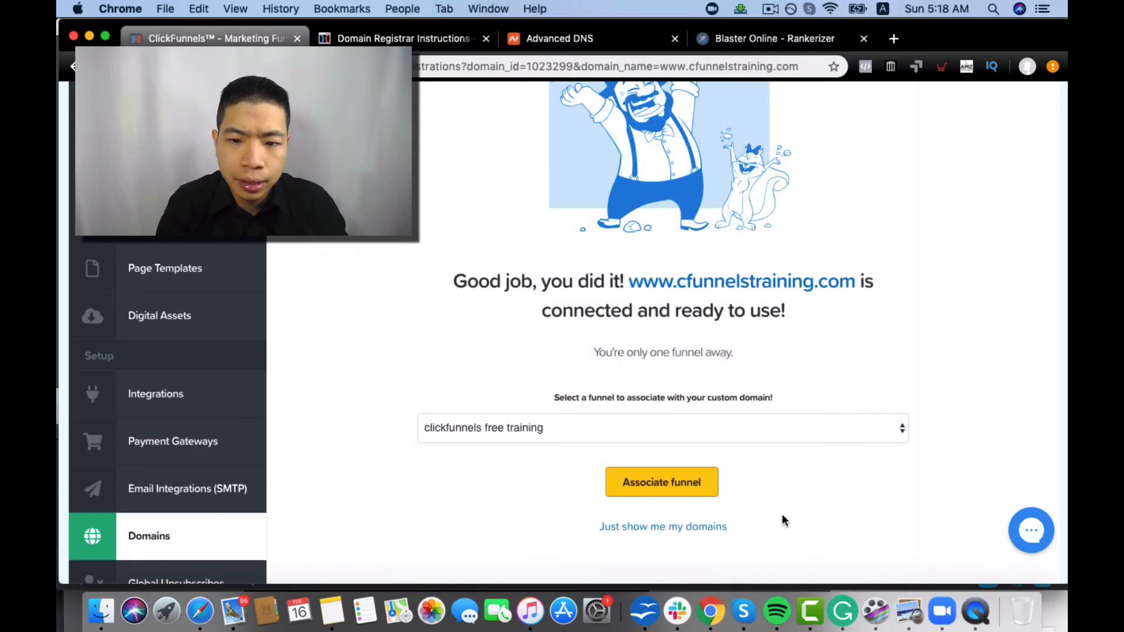
left_click(696, 497)
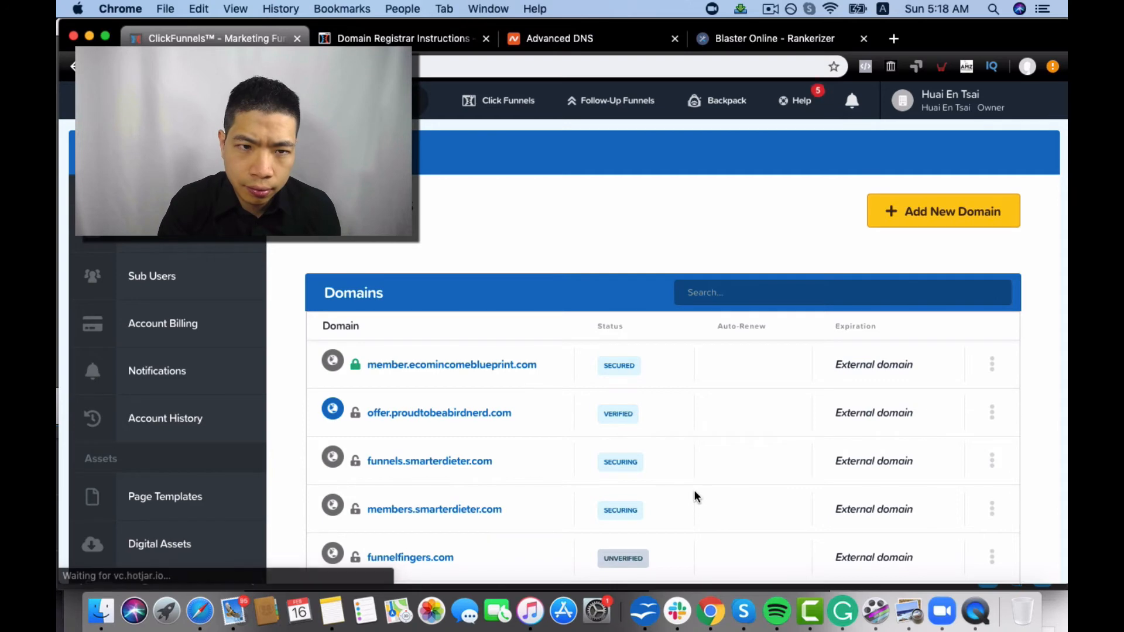
scroll(695, 495, "down", 10)
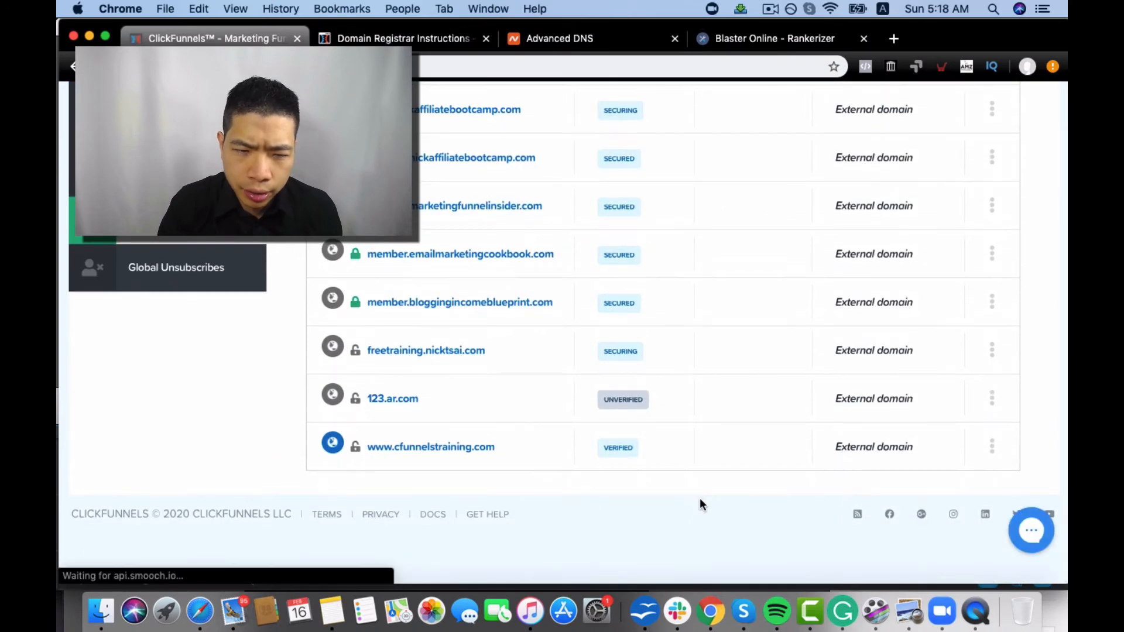
scroll(700, 500, "up", 10)
scroll(700, 505, "up", 1)
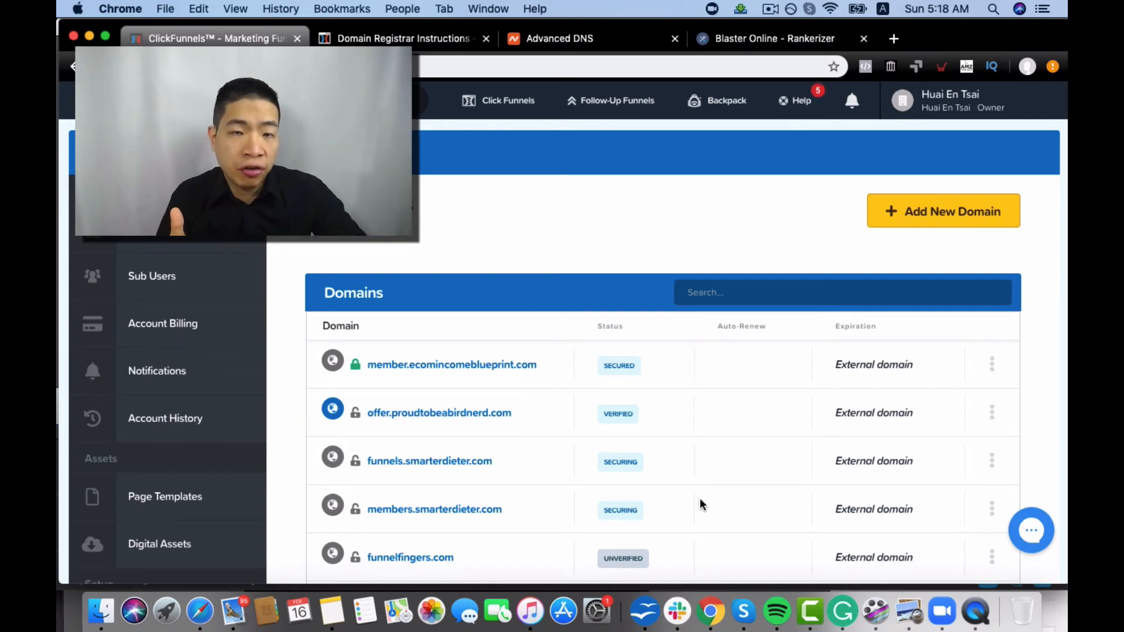
scroll(700, 497, "down", 10)
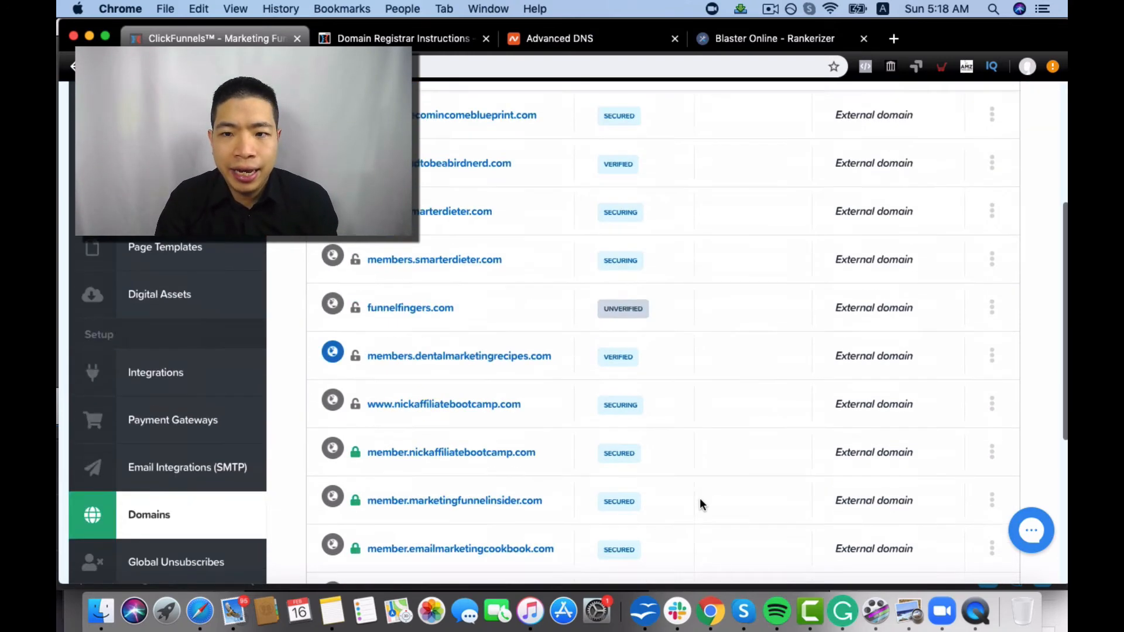
left_click(992, 448)
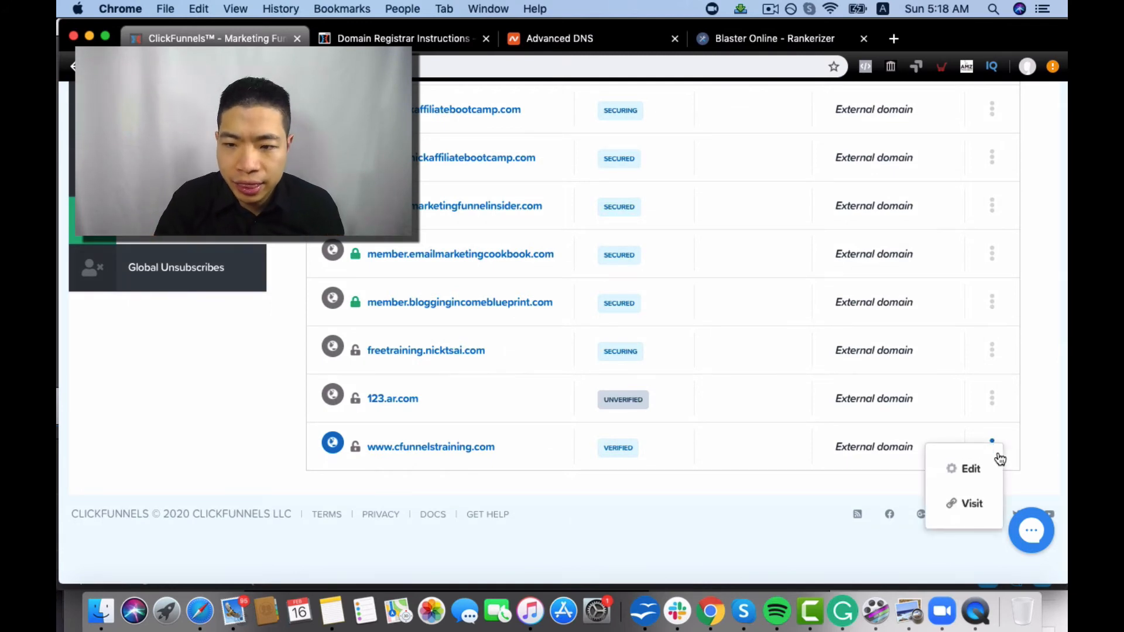
left_click(457, 447)
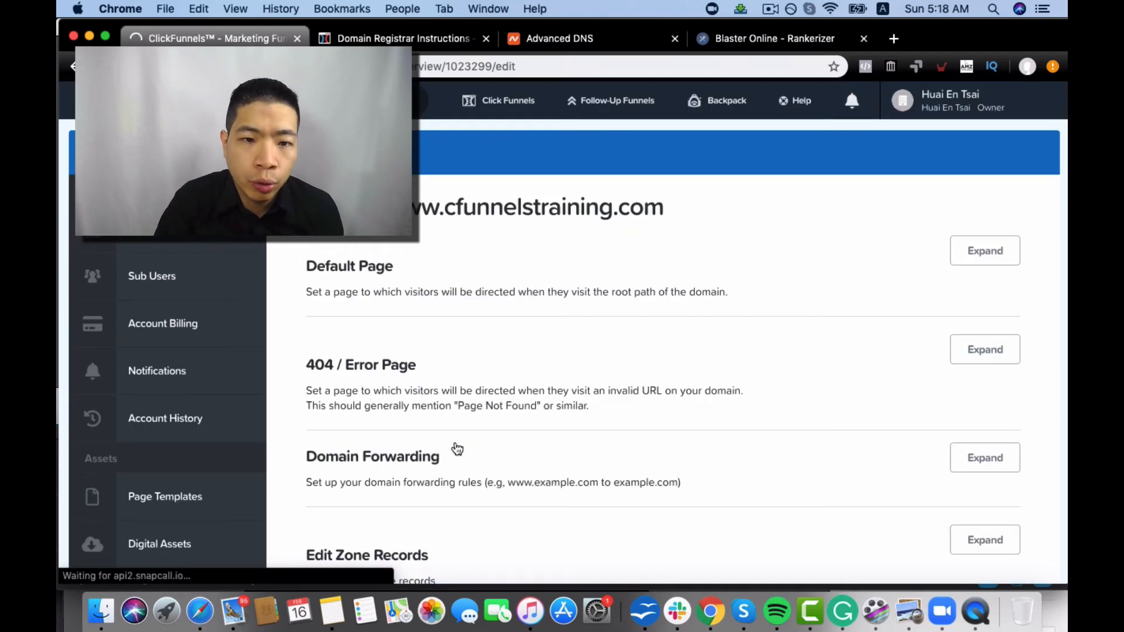
scroll(457, 448, "down", 6)
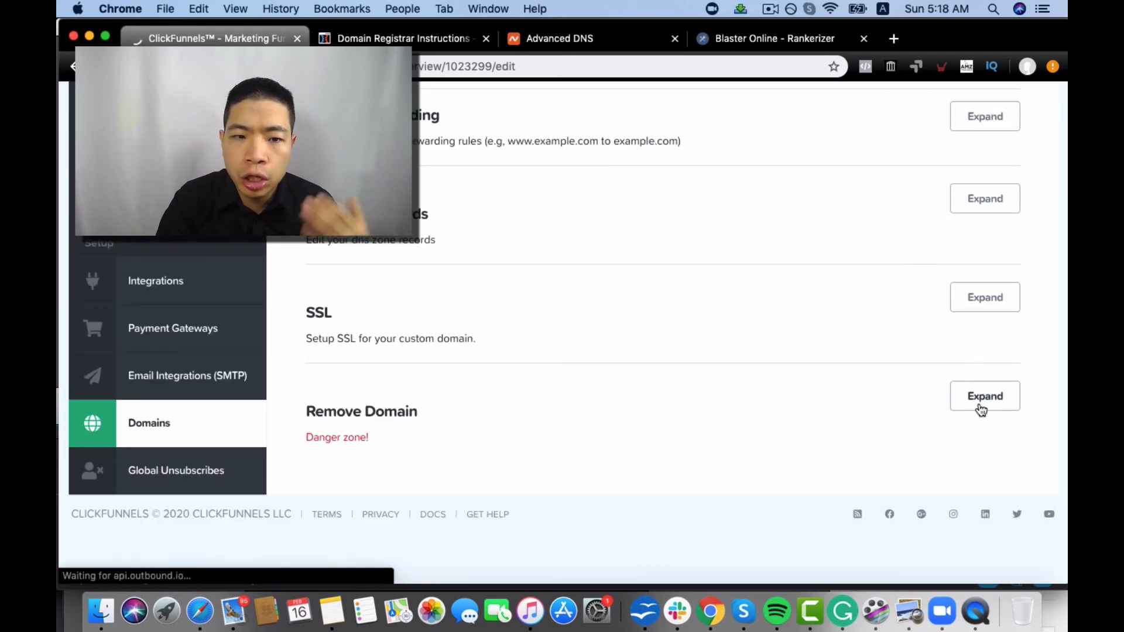
left_click(982, 301)
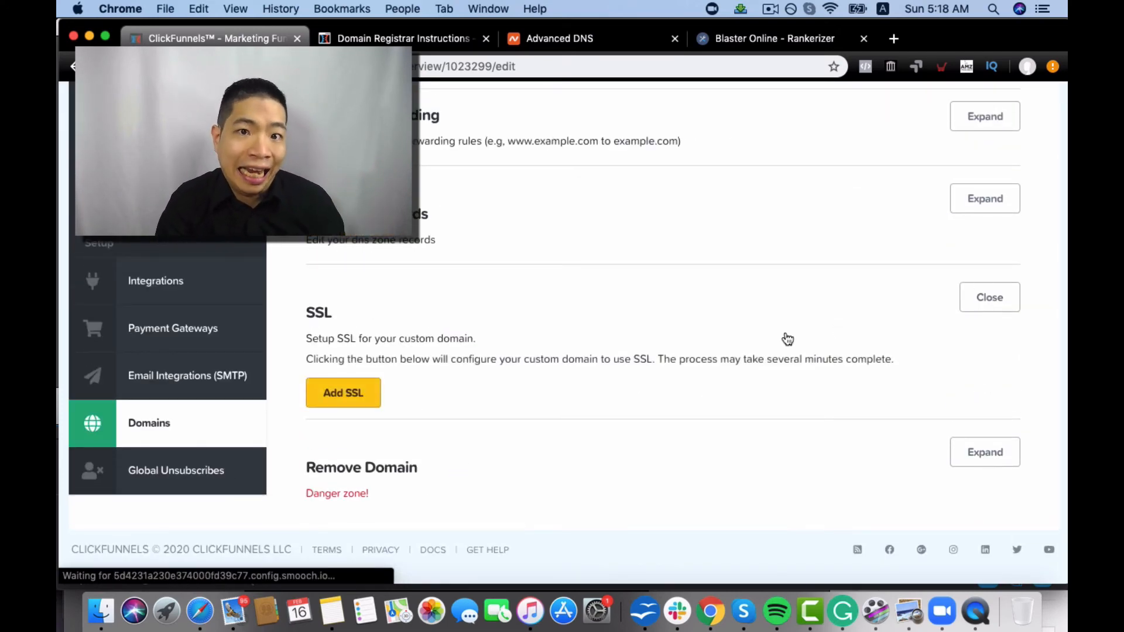
left_click(349, 397)
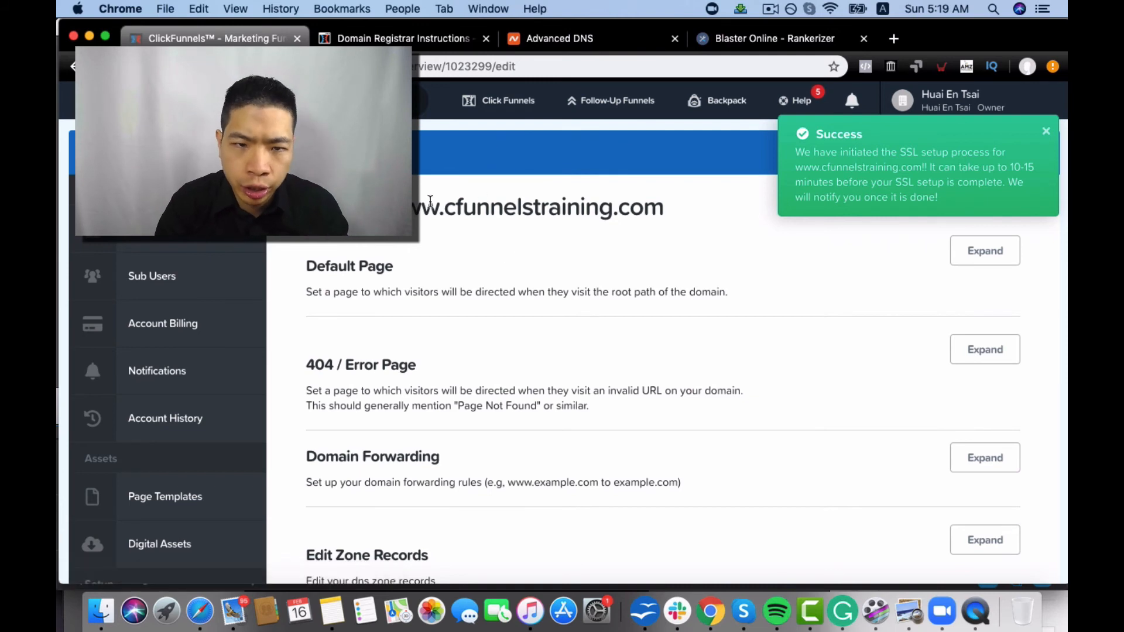
double_click(577, 208)
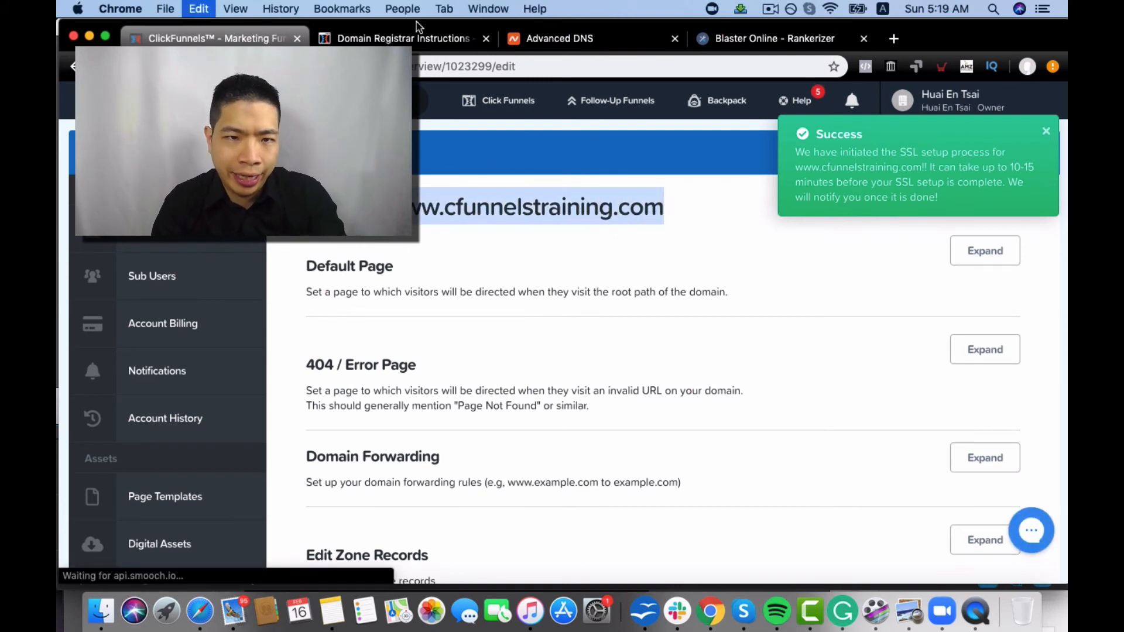
left_click(403, 38)
left_click(416, 63)
key("Return")
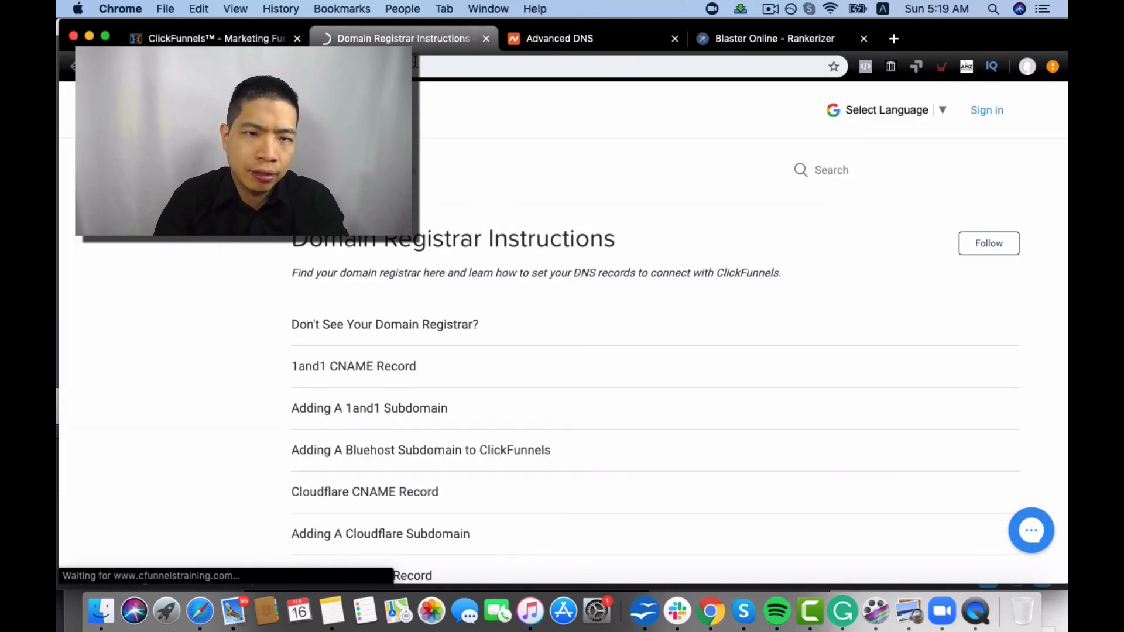